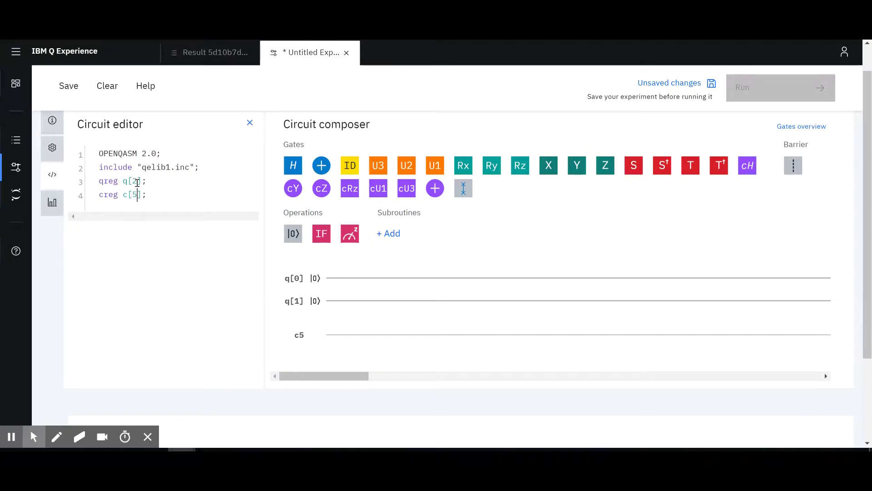
- Set the classical register size to 2 in the circuit code and show the statevector visualization
{"action": "double_click", "coordinate": [135, 194]}
{"action": "type", "text": "2"}
{"action": "left_click", "coordinate": [249, 123]}
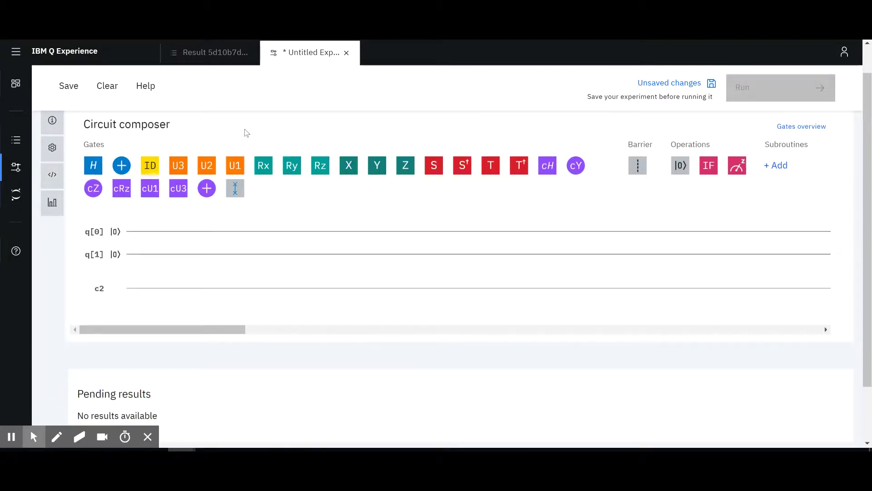
{"action": "left_click", "coordinate": [52, 175]}
{"action": "left_click", "coordinate": [52, 202]}
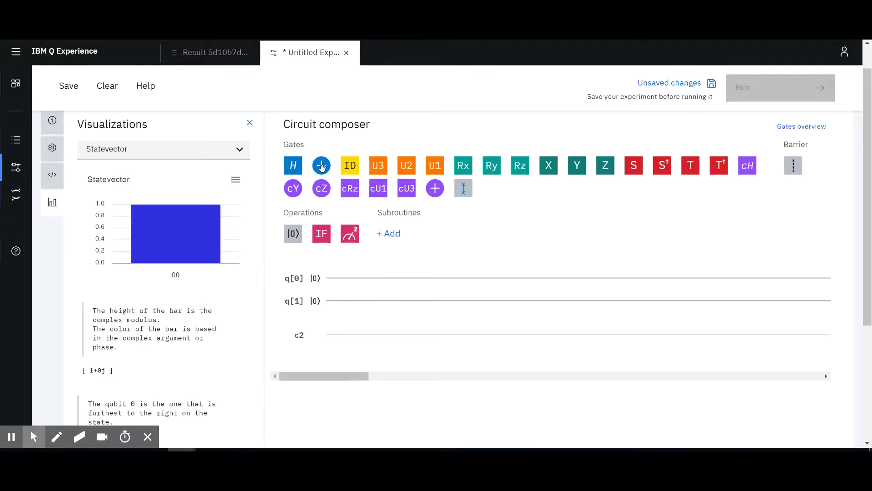
- Try a CNOT gate and a controlled-Y gate in turn from q[0] to q[1], removing each one again
{"action": "left_click_drag", "start_coordinate": [321, 165], "coordinate": [350, 282]}
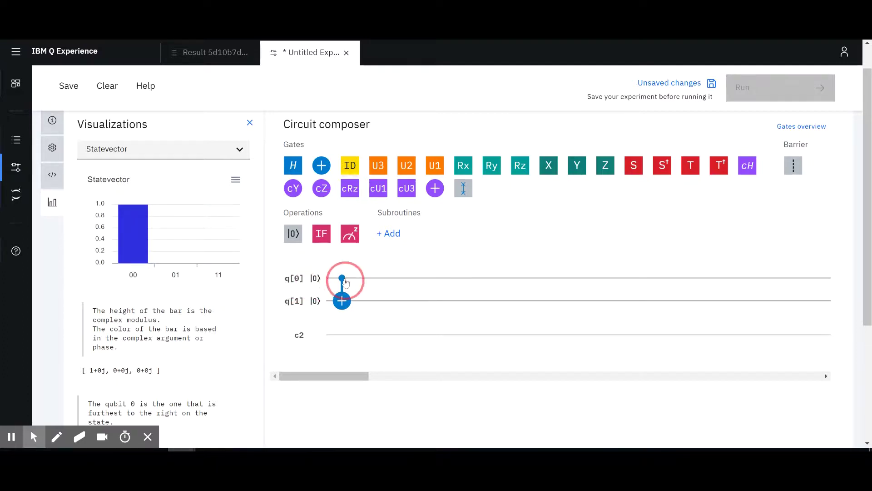
{"action": "left_click", "coordinate": [341, 304]}
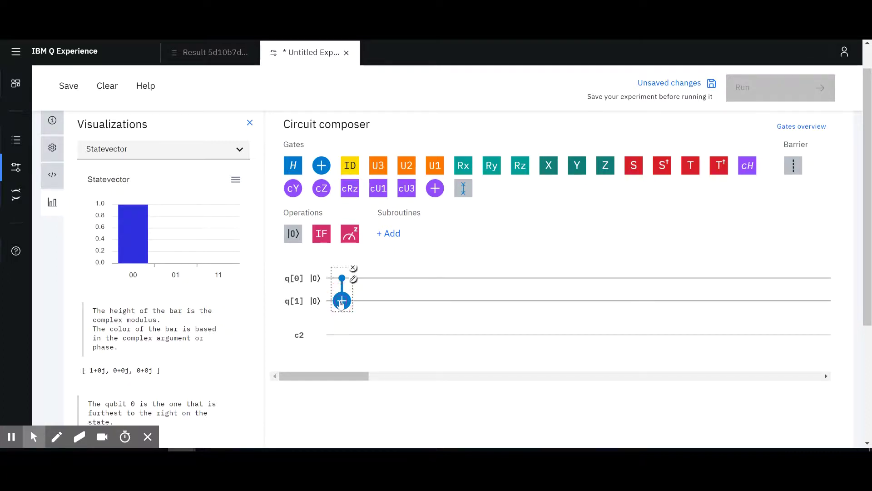
{"action": "left_click", "coordinate": [353, 268]}
{"action": "left_click_drag", "start_coordinate": [293, 192], "coordinate": [344, 273]}
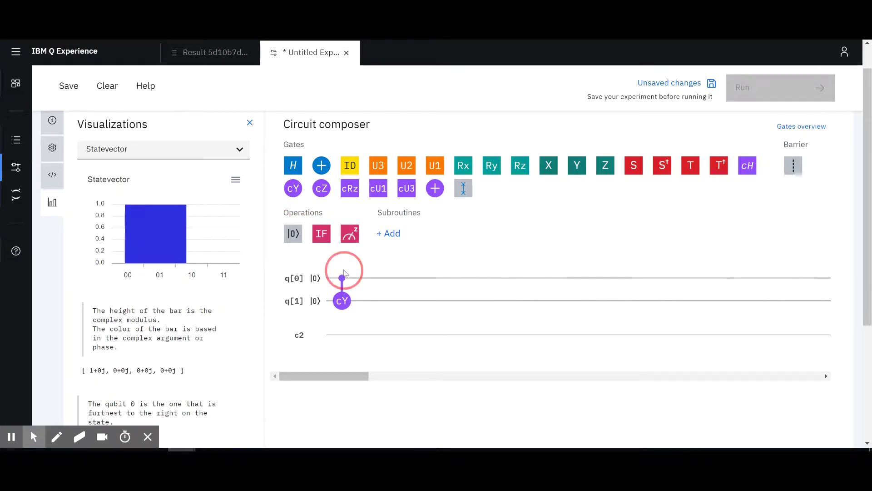
{"action": "left_click", "coordinate": [354, 307]}
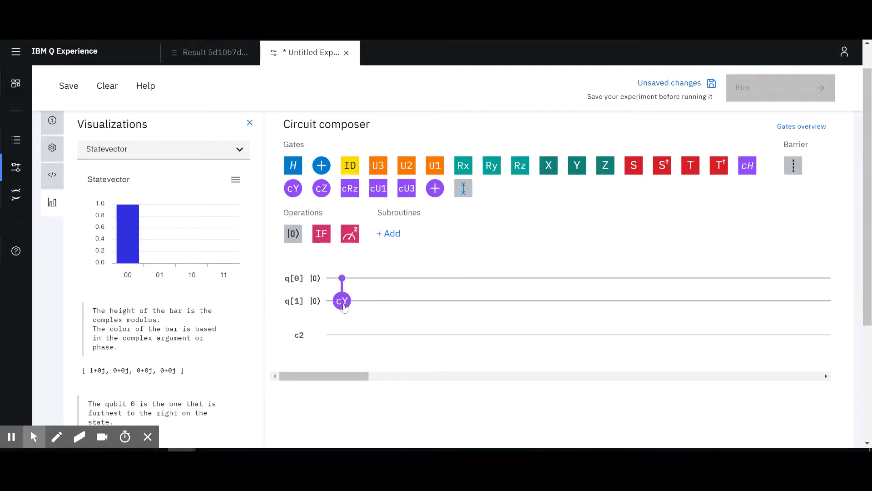
{"action": "left_click", "coordinate": [353, 268]}
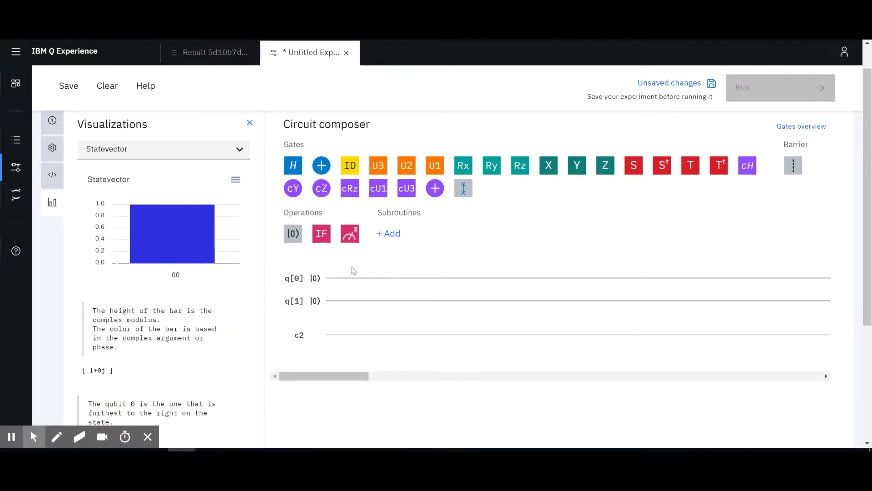
- Add a controlled-Rz gate with q[0] as control and q[1] as target, and set its lambda to pi/3
{"action": "left_click_drag", "start_coordinate": [350, 188], "coordinate": [343, 278]}
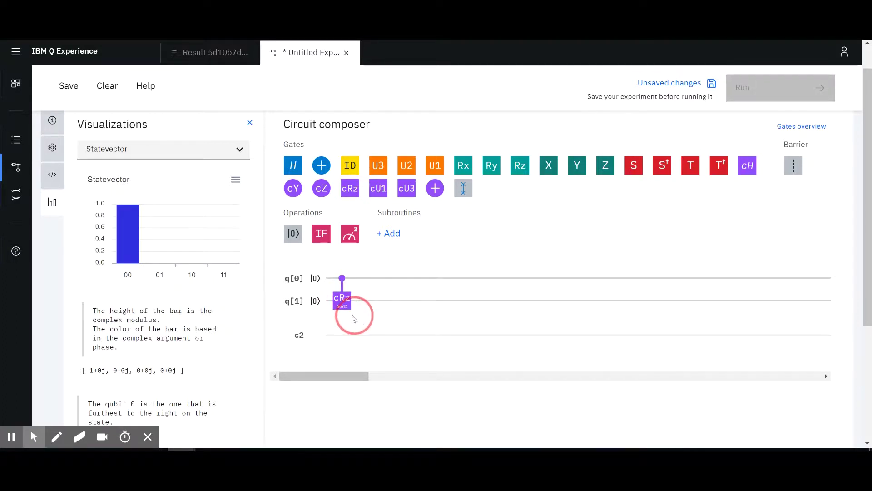
{"action": "left_click", "coordinate": [343, 301]}
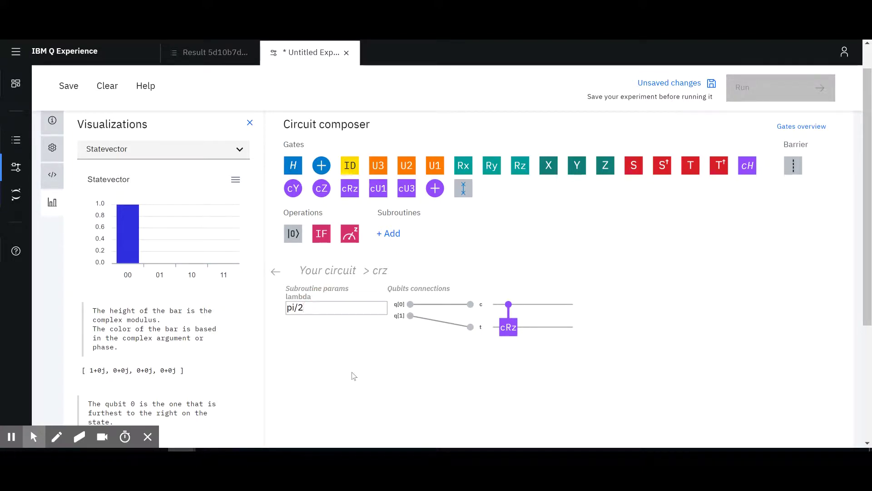
{"action": "key", "text": "BackSpace"}
{"action": "type", "text": "3"}
{"action": "left_click", "coordinate": [276, 272]}
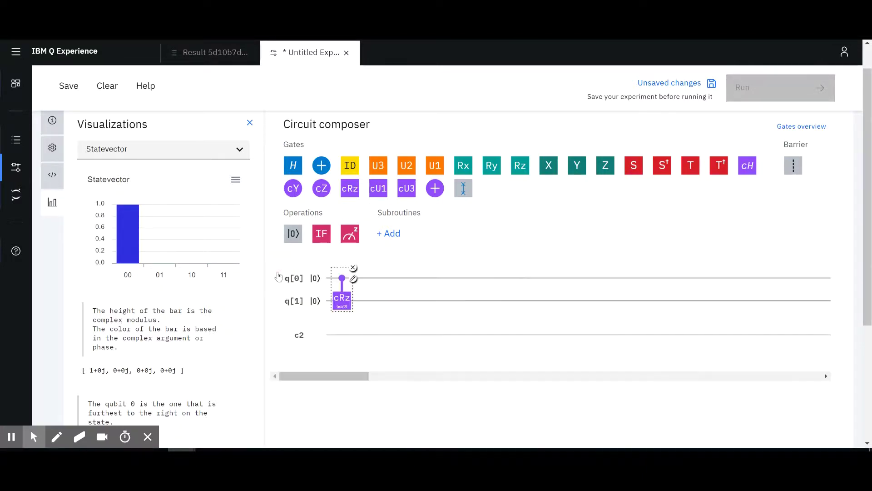
{"action": "left_click", "coordinate": [424, 252]}
{"action": "left_click", "coordinate": [425, 251]}
{"action": "left_click", "coordinate": [366, 322]}
- Insert an Ry gate on q[0] before the controlled-Rz gate and set its theta to pi/4
{"action": "left_click_drag", "start_coordinate": [492, 167], "coordinate": [339, 287]}
{"action": "left_click", "coordinate": [342, 292]}
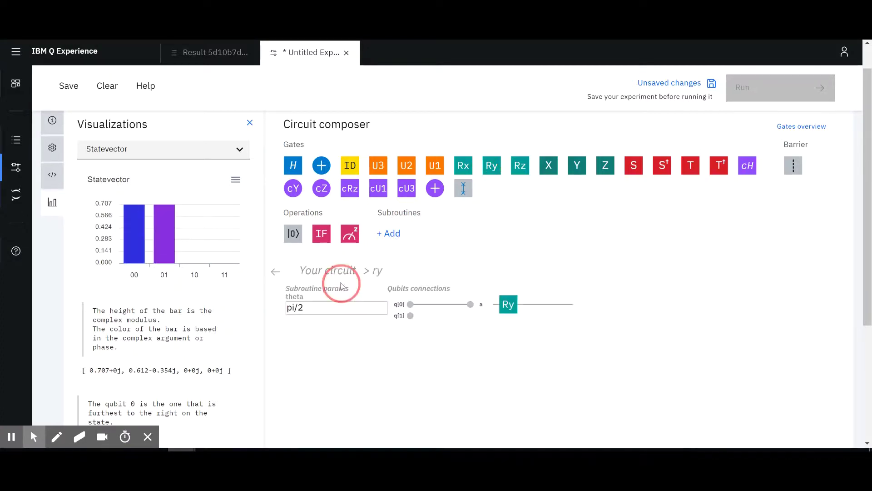
{"action": "left_click", "coordinate": [312, 307]}
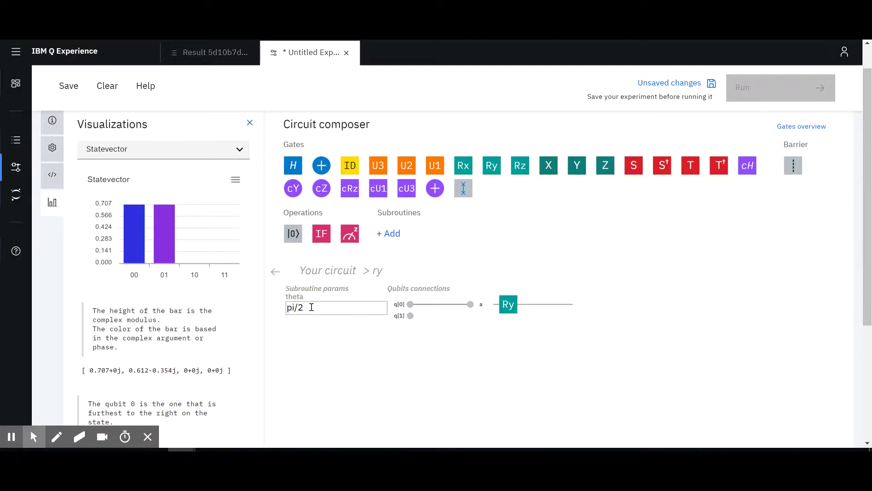
{"action": "key", "text": "BackSpace"}
{"action": "type", "text": "4"}
{"action": "left_click", "coordinate": [275, 272]}
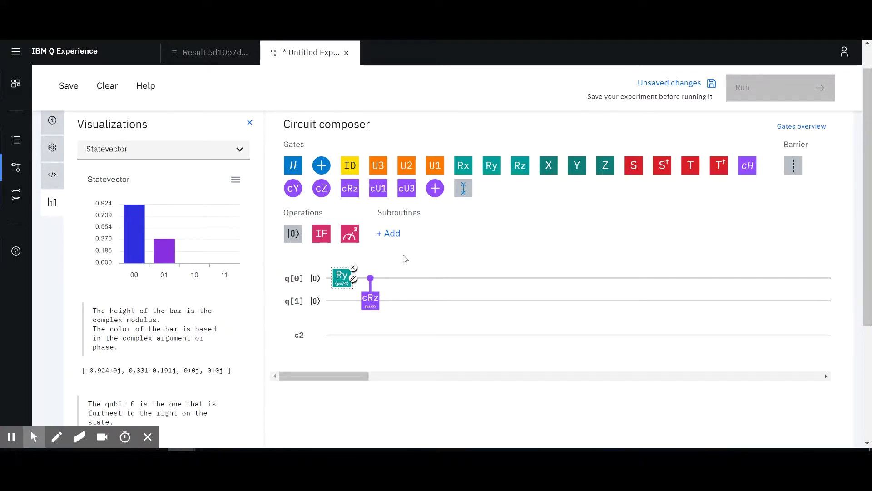
{"action": "left_click", "coordinate": [405, 258]}
{"action": "left_click", "coordinate": [394, 308]}
- Try an Ry gate on q[1] ahead of the controlled-Rz gate, and remove it again
{"action": "left_click_drag", "start_coordinate": [492, 165], "coordinate": [336, 299]}
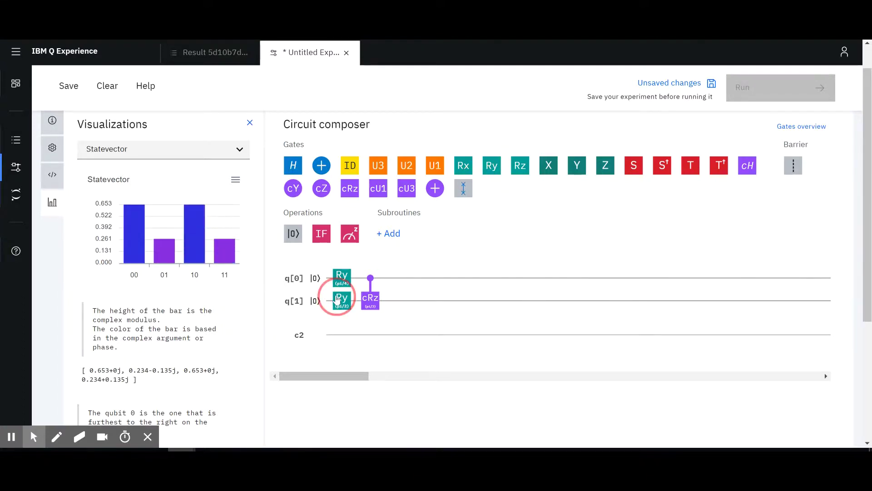
{"action": "left_click", "coordinate": [342, 304]}
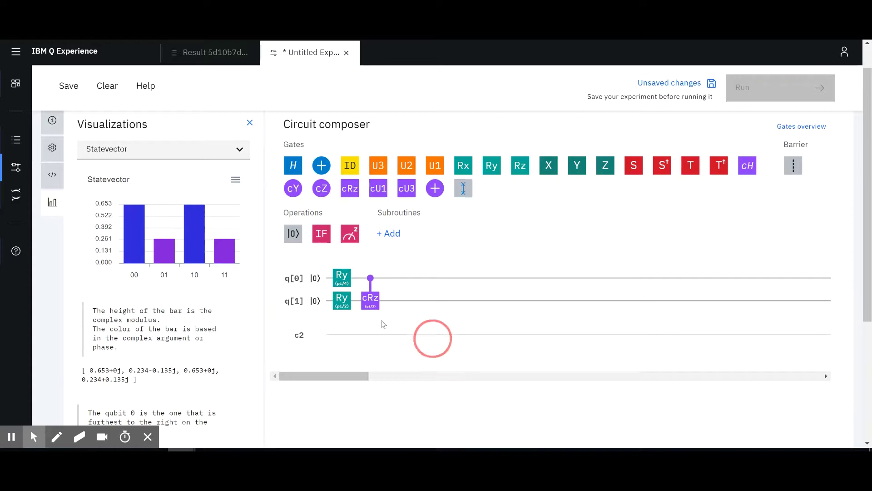
{"action": "left_click", "coordinate": [341, 302]}
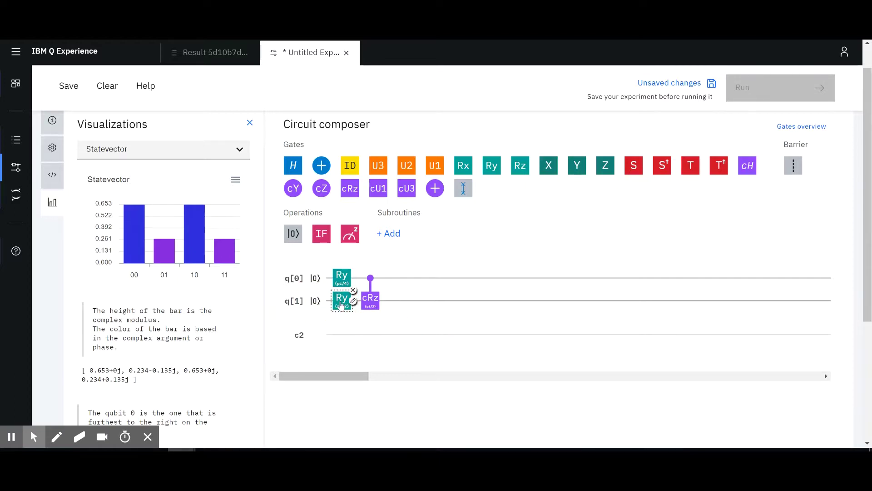
{"action": "left_click", "coordinate": [353, 289]}
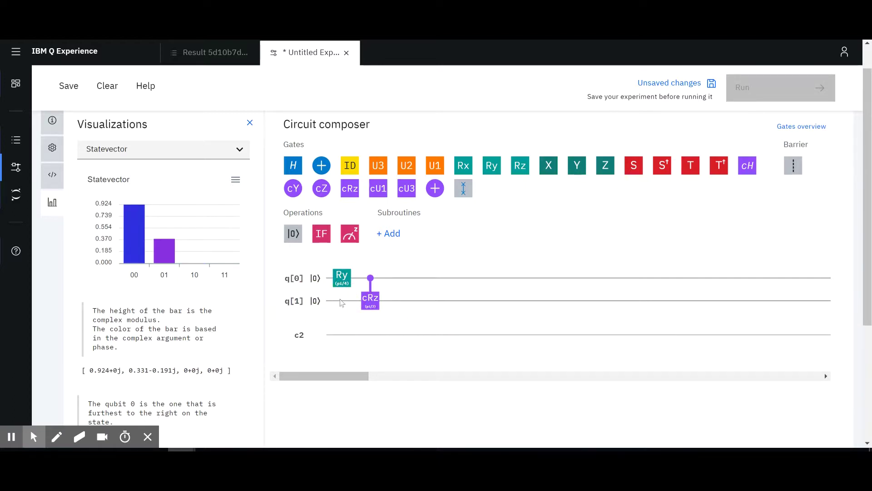
- Insert an Ry gate and an Rz gate, both pi/2, on q[1] before the controlled-Rz gate and inspect the statevector
{"action": "left_click_drag", "start_coordinate": [491, 166], "coordinate": [341, 296]}
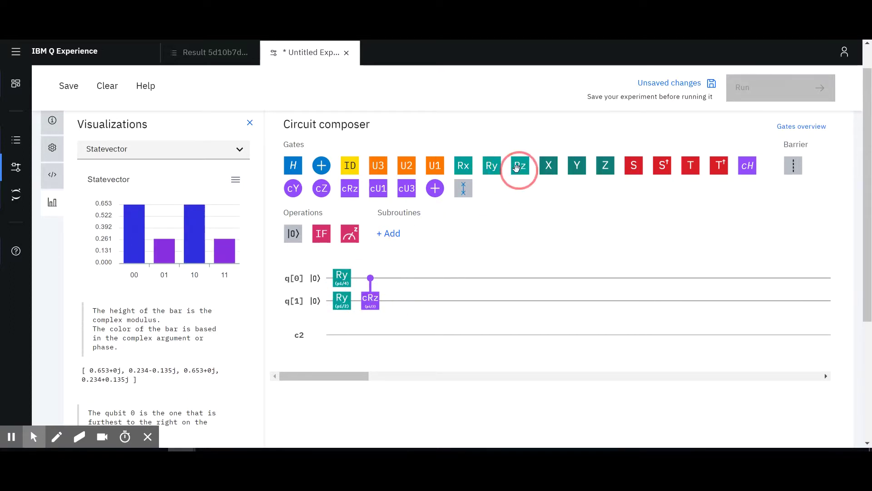
{"action": "left_click_drag", "start_coordinate": [521, 169], "coordinate": [368, 301]}
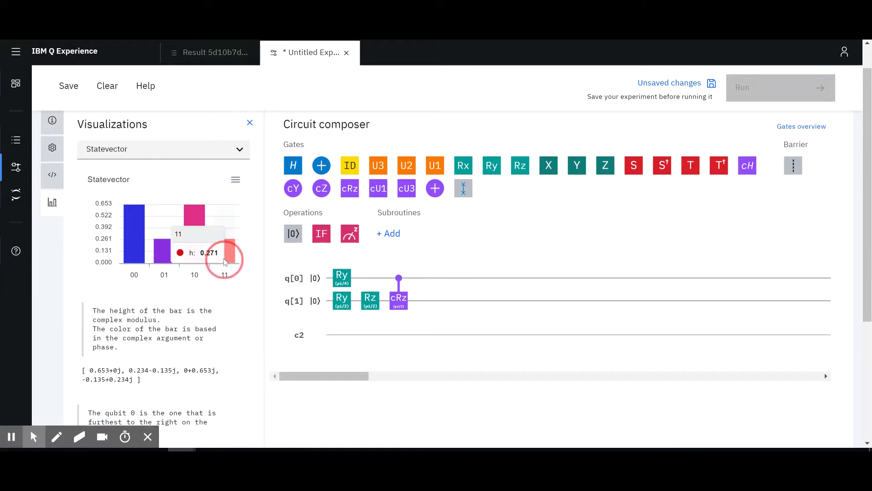
{"action": "mouse_move", "coordinate": [229, 259]}
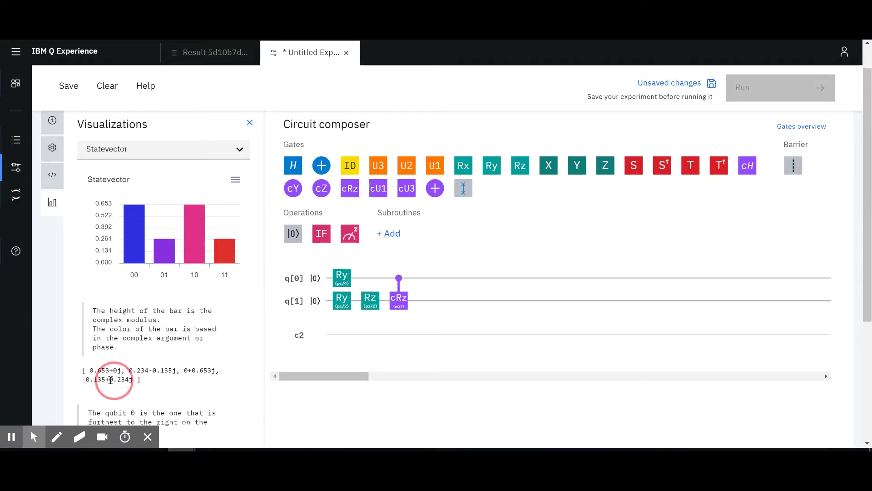
{"action": "mouse_move", "coordinate": [109, 380]}
{"action": "left_mouse_down"}
{"action": "mouse_move", "coordinate": [130, 380]}
{"action": "mouse_move", "coordinate": [86, 381]}
{"action": "mouse_move", "coordinate": [105, 381]}
{"action": "left_mouse_up"}
{"action": "left_click", "coordinate": [154, 381]}
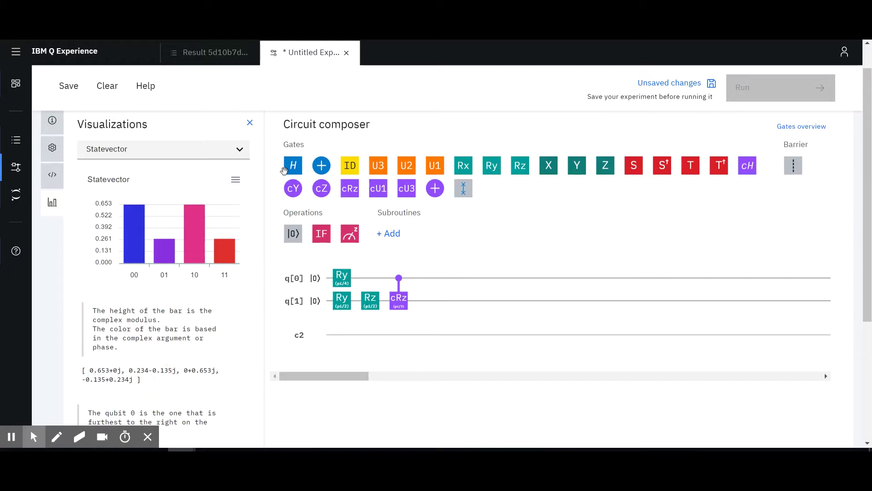
- Try a Hadamard gate on q[1] after the controlled-Rz gate, and take it out again
{"action": "left_click_drag", "start_coordinate": [291, 168], "coordinate": [426, 307]}
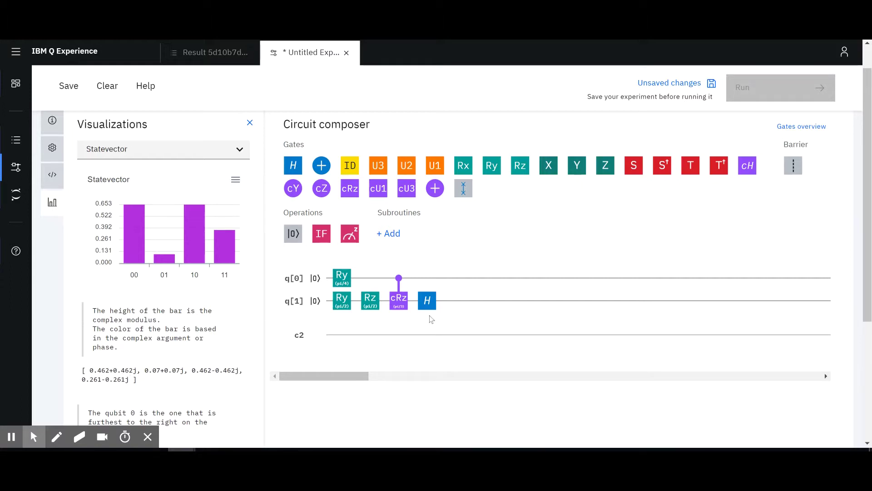
{"action": "left_click_drag", "start_coordinate": [427, 300], "coordinate": [441, 292]}
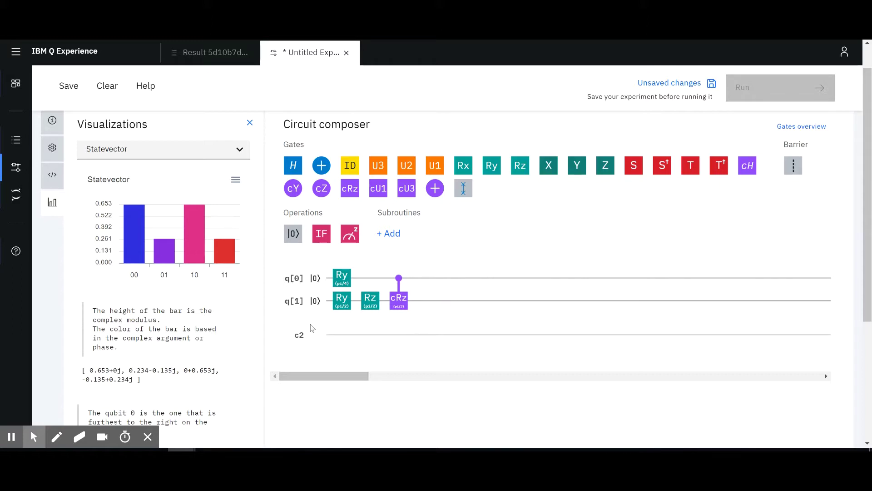
- Set the quantum and classical register sizes to 3 in the circuit code and view the statevector
{"action": "left_click", "coordinate": [52, 181]}
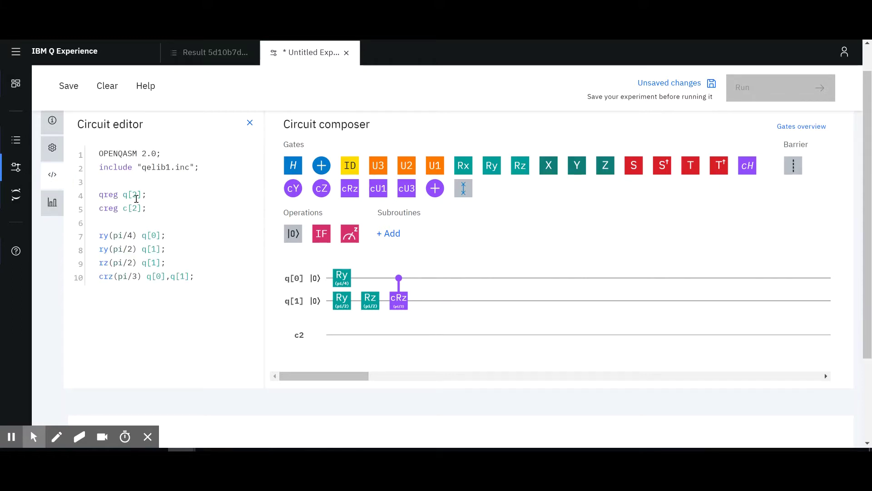
{"action": "left_click", "coordinate": [136, 199]}
{"action": "key", "text": "BackSpace"}
{"action": "type", "text": "3"}
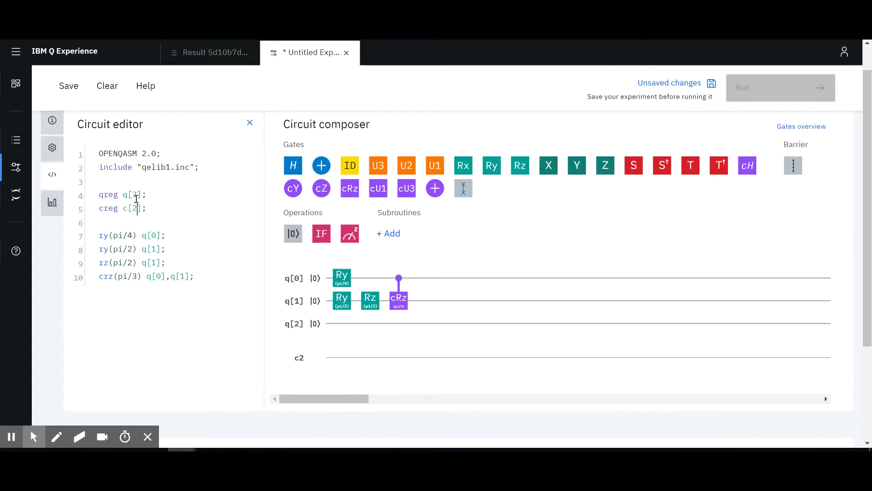
{"action": "left_click", "coordinate": [52, 206]}
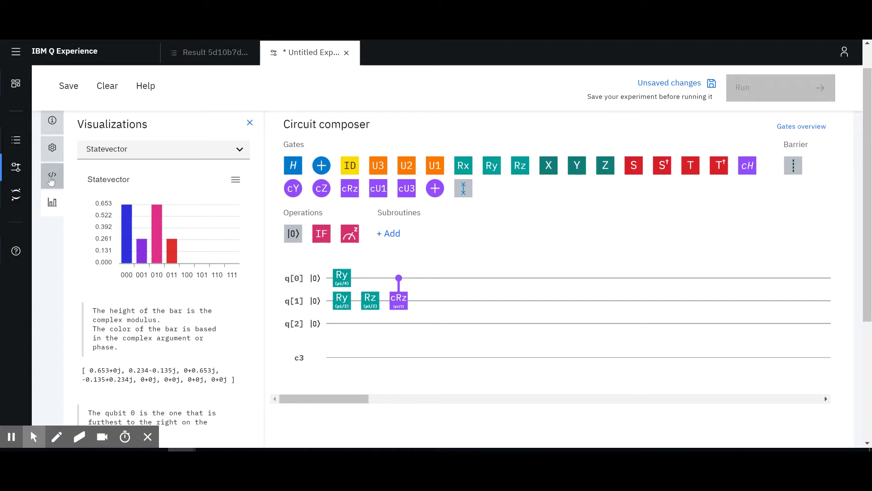
- Set the quantum and classical register sizes to 4 in the circuit code and return to the statevector
{"action": "left_click", "coordinate": [52, 175]}
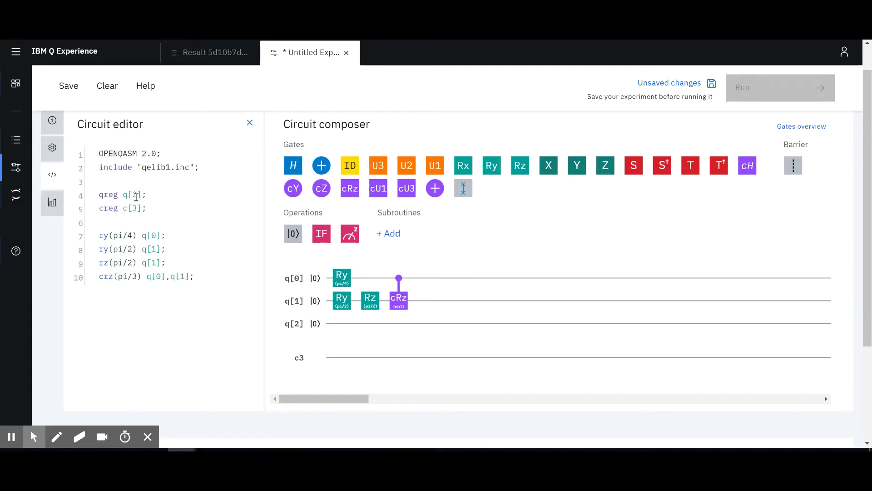
{"action": "double_click", "coordinate": [136, 195]}
{"action": "type", "text": "4"}
{"action": "double_click", "coordinate": [137, 208]}
{"action": "type", "text": "4"}
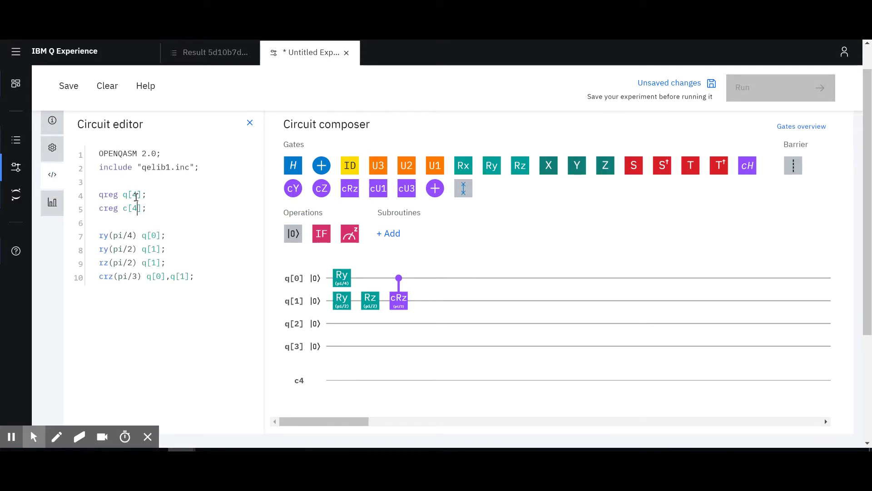
{"action": "left_click", "coordinate": [61, 208]}
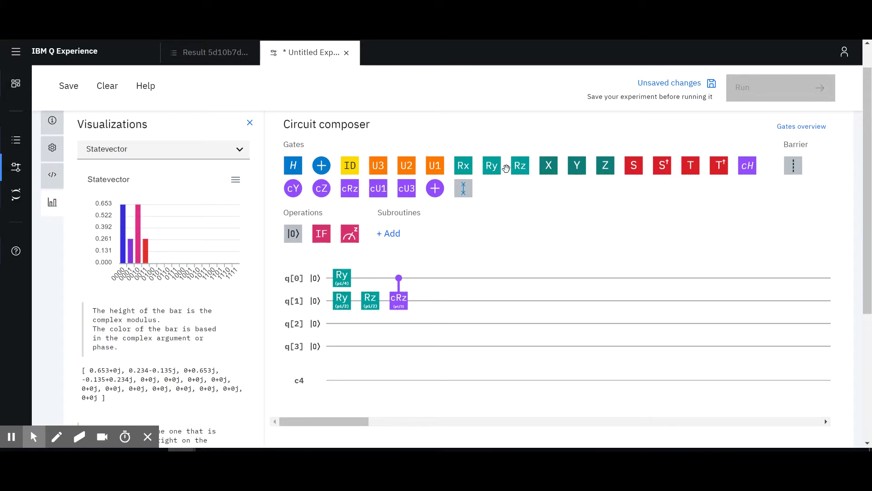
- Place a Hadamard gate on q[2], followed by a CNOT with q[2] as control and q[3] as target
{"action": "left_click_drag", "start_coordinate": [293, 165], "coordinate": [336, 322]}
{"action": "left_click_drag", "start_coordinate": [321, 165], "coordinate": [363, 333]}
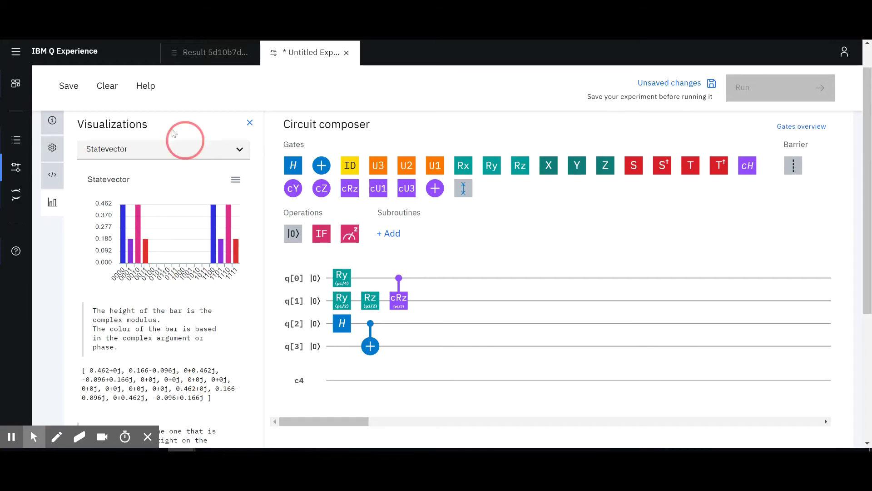
- Switch the visualization to Density Matrix and examine its real and imaginary parts
{"action": "left_click", "coordinate": [161, 148]}
{"action": "left_click", "coordinate": [143, 198]}
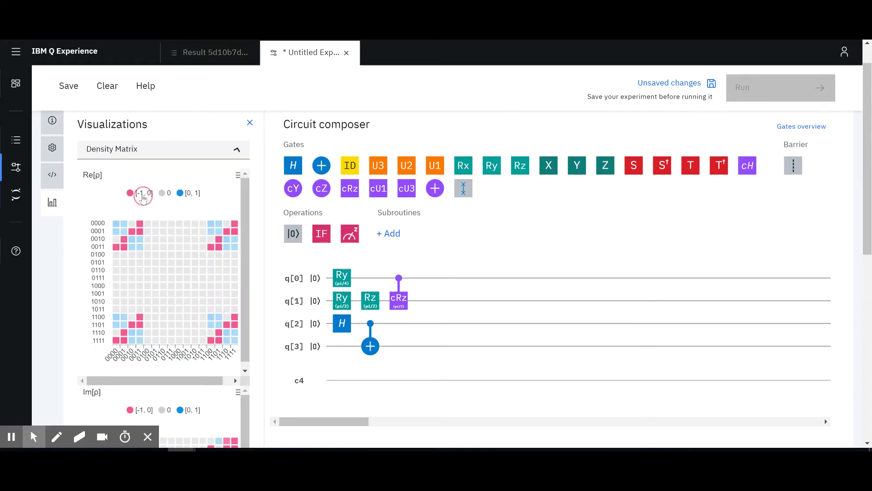
{"action": "scroll", "coordinate": [162, 313], "scroll_direction": "down", "scroll_amount": 2}
{"action": "scroll", "coordinate": [162, 313], "scroll_direction": "down", "scroll_amount": 2}
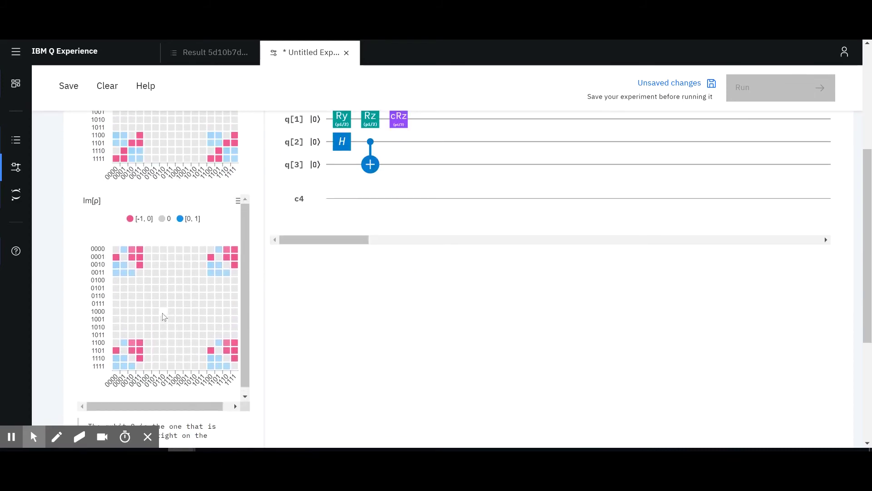
{"action": "scroll", "coordinate": [81, 244], "scroll_direction": "up", "scroll_amount": 4}
{"action": "scroll", "coordinate": [82, 247], "scroll_direction": "up", "scroll_amount": 2}
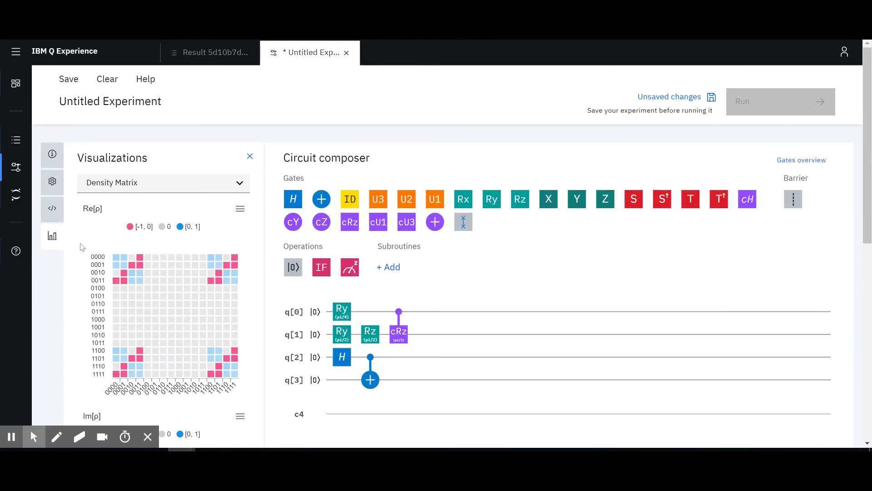
{"action": "scroll", "coordinate": [81, 247], "scroll_direction": "down", "scroll_amount": 4}
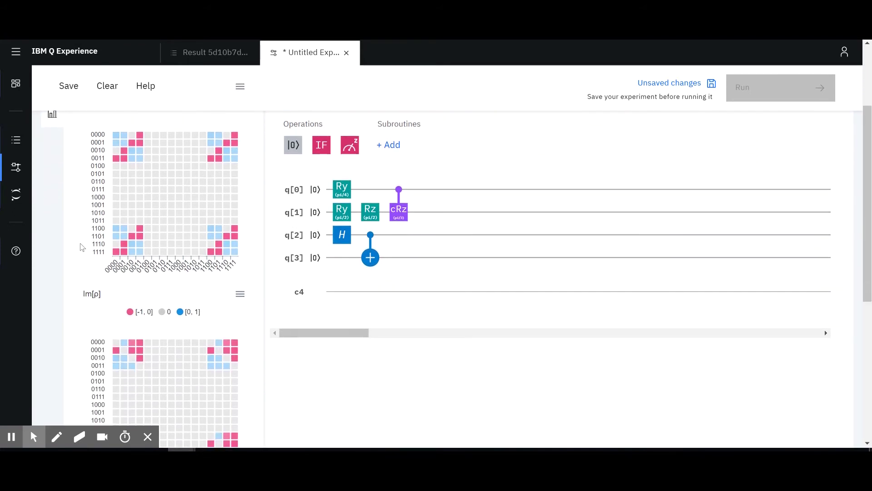
{"action": "scroll", "coordinate": [81, 246], "scroll_direction": "down", "scroll_amount": 4}
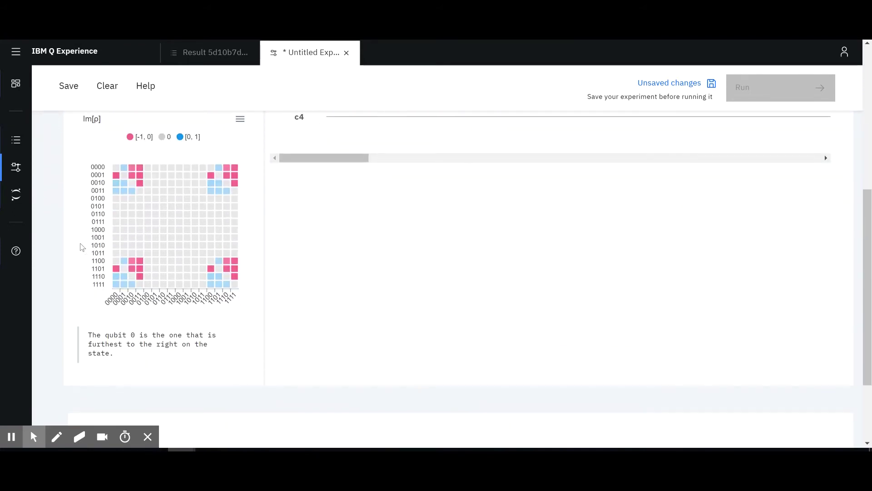
- Compare the real and imaginary density matrix plots of the four-qubit circuit, inspecting individual entries of the real part
{"action": "scroll", "coordinate": [82, 247], "scroll_direction": "down", "scroll_amount": 1}
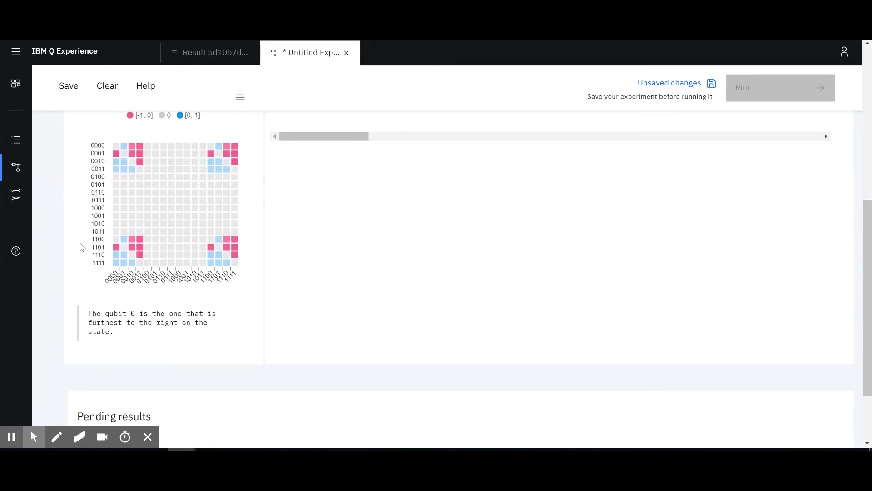
{"action": "scroll", "coordinate": [82, 246], "scroll_direction": "up", "scroll_amount": 4}
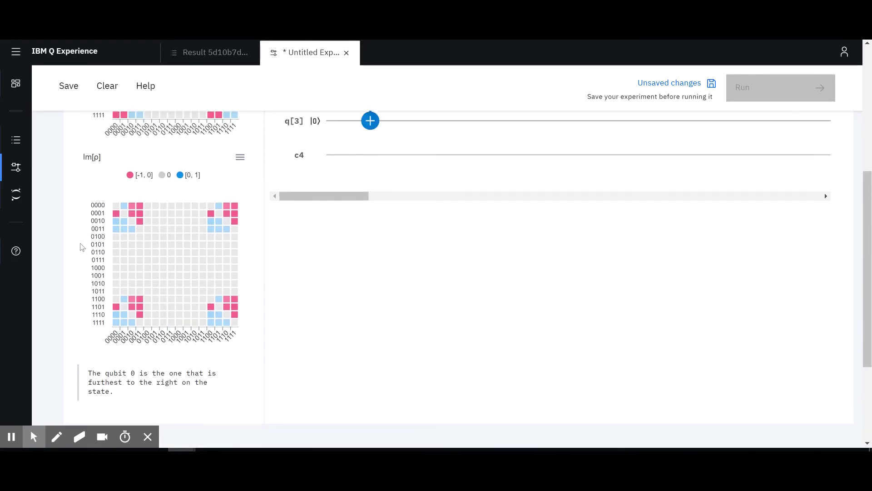
{"action": "scroll", "coordinate": [81, 246], "scroll_direction": "up", "scroll_amount": 2}
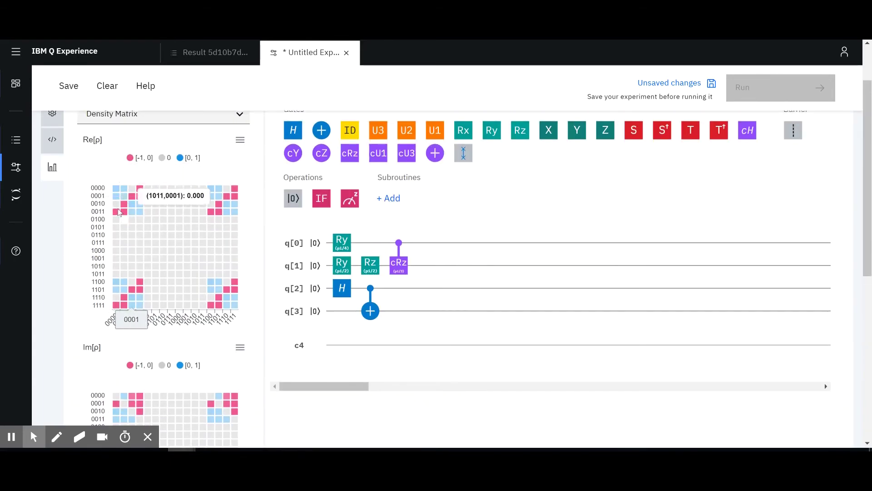
{"action": "scroll", "coordinate": [89, 347], "scroll_direction": "down", "scroll_amount": 5}
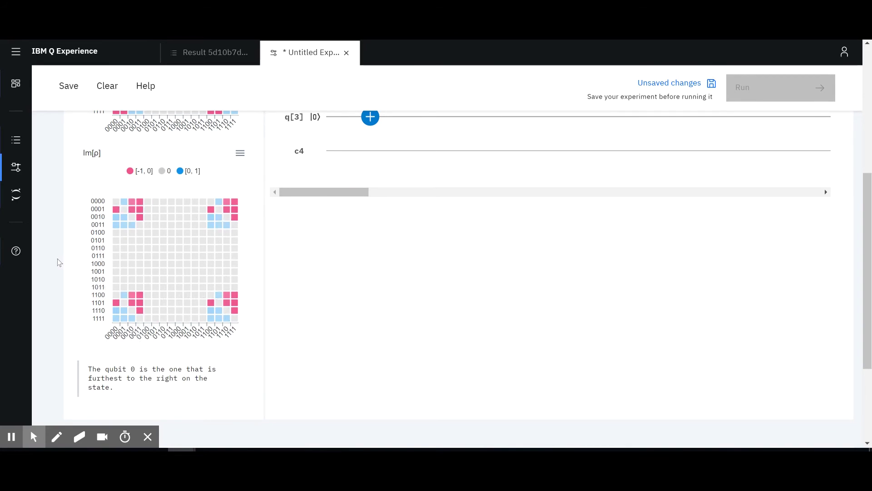
{"action": "scroll", "coordinate": [59, 263], "scroll_direction": "up", "scroll_amount": 5}
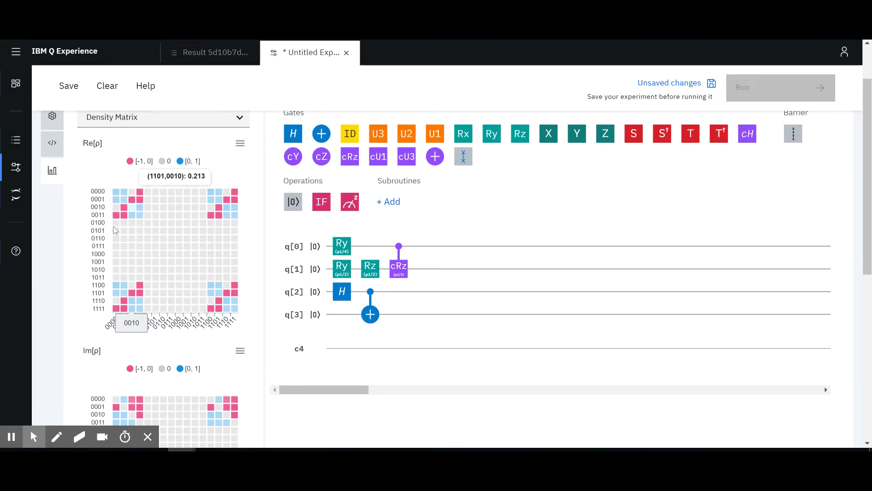
{"action": "scroll", "coordinate": [92, 289], "scroll_direction": "up", "scroll_amount": 2}
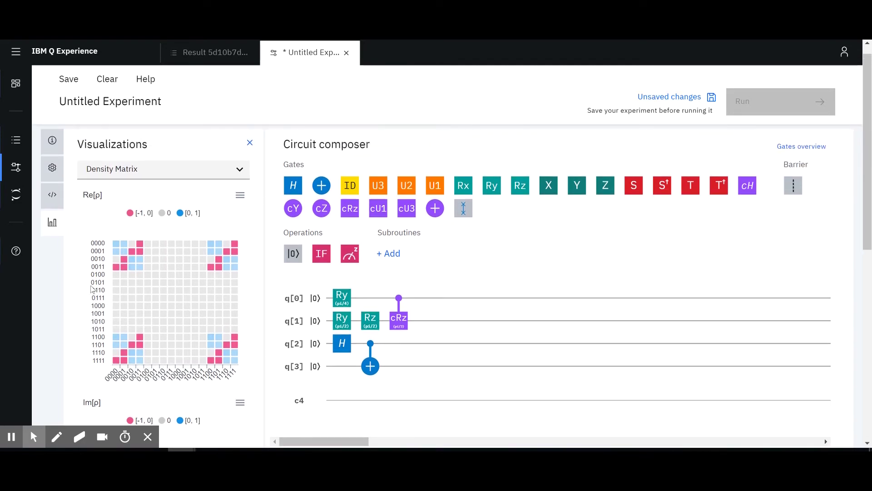
{"action": "scroll", "coordinate": [92, 289], "scroll_direction": "down", "scroll_amount": 8}
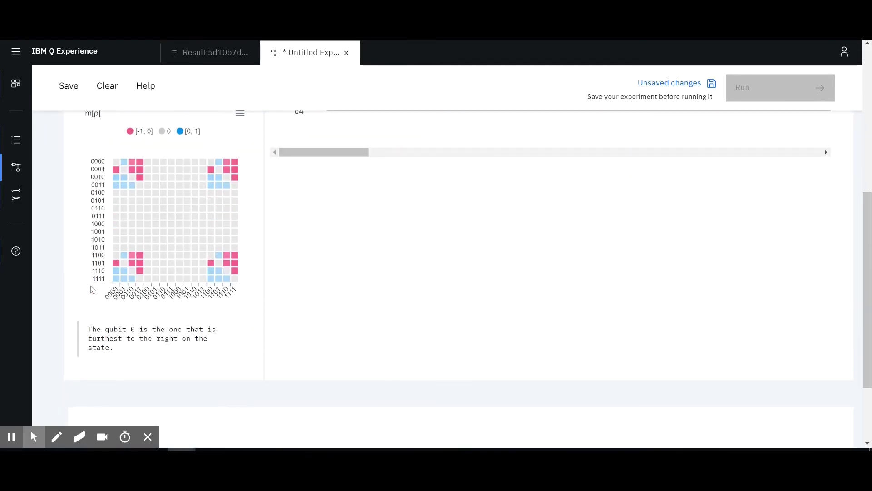
{"action": "scroll", "coordinate": [92, 289], "scroll_direction": "up", "scroll_amount": 5}
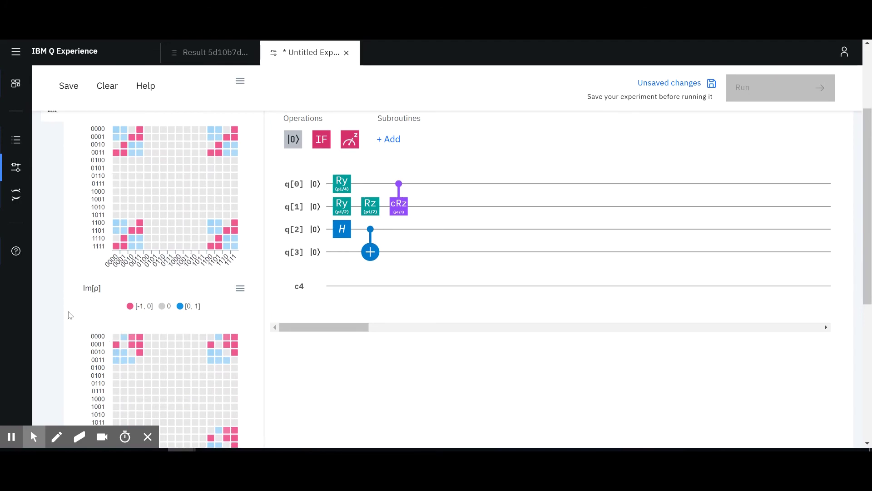
{"action": "scroll", "coordinate": [70, 315], "scroll_direction": "down", "scroll_amount": 3}
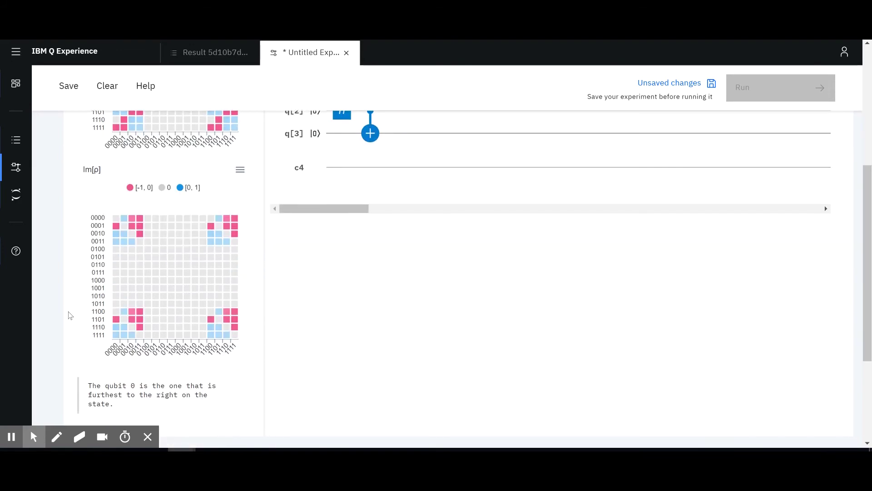
{"action": "scroll", "coordinate": [70, 315], "scroll_direction": "up", "scroll_amount": 4}
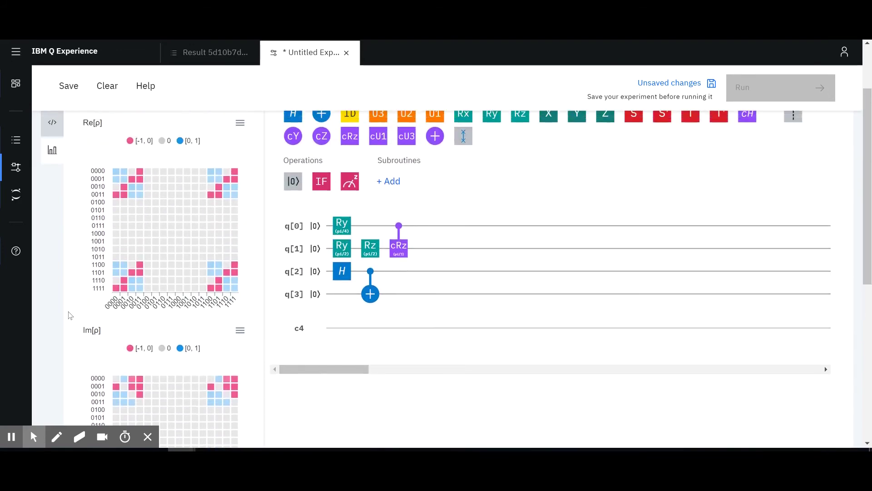
{"action": "scroll", "coordinate": [70, 315], "scroll_direction": "up", "scroll_amount": 1}
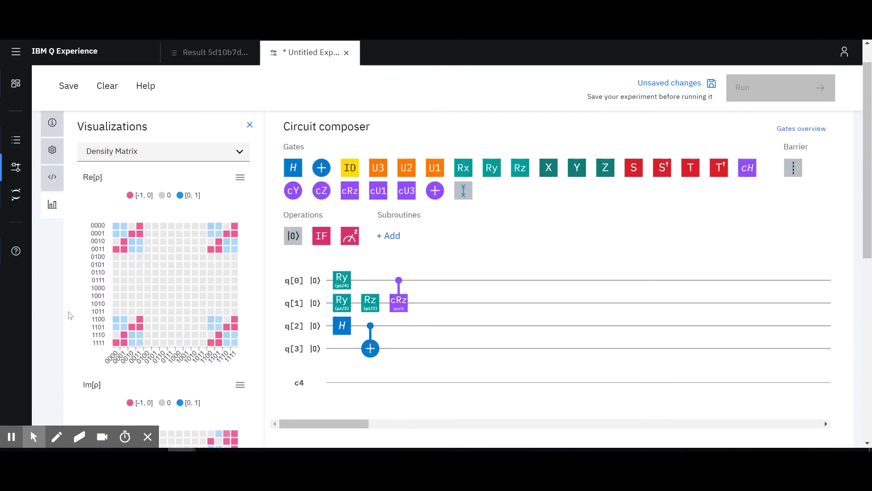
- Switch the visualization to Statevector and add a CNOT after the cRz gate, with q[1] as control and q[2] as target
{"action": "left_click", "coordinate": [116, 152]}
{"action": "left_click", "coordinate": [120, 172]}
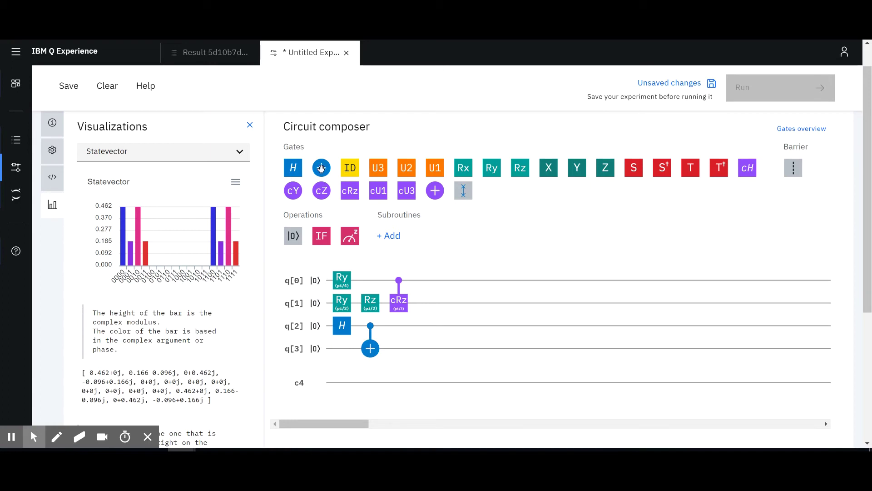
{"action": "left_click_drag", "start_coordinate": [321, 168], "coordinate": [428, 308]}
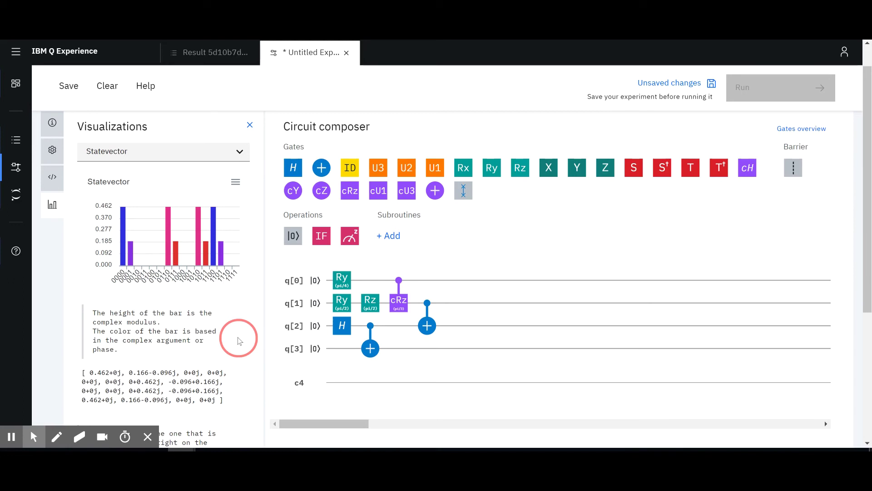
- Examine the updated statevector's bar chart and its list of complex amplitudes
{"action": "scroll", "coordinate": [240, 340], "scroll_direction": "down", "scroll_amount": 3}
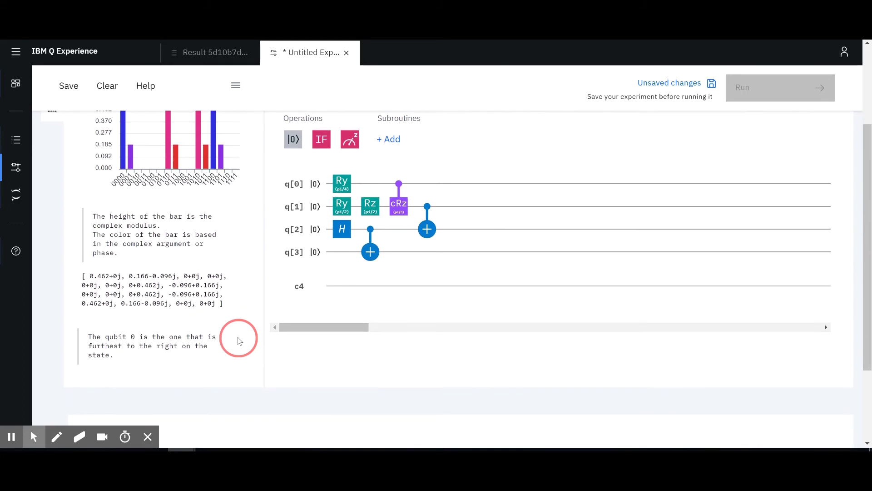
{"action": "scroll", "coordinate": [239, 340], "scroll_direction": "up", "scroll_amount": 2}
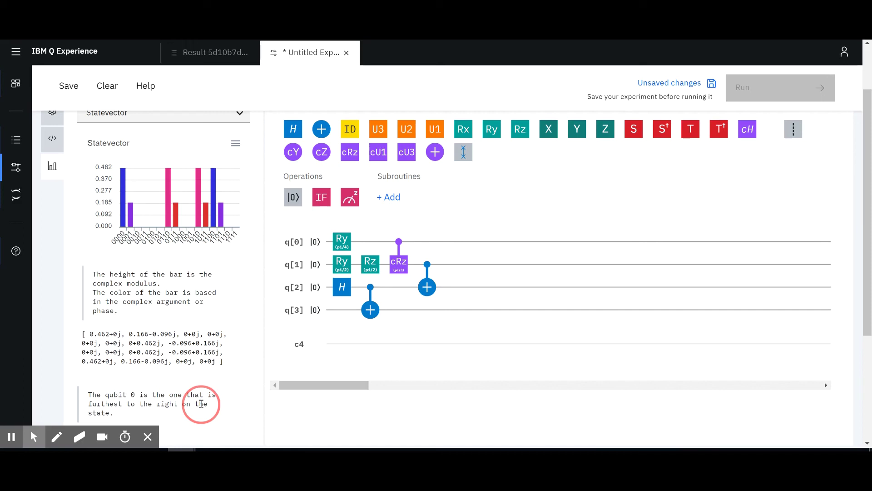
{"action": "scroll", "coordinate": [210, 324], "scroll_direction": "down", "scroll_amount": 3}
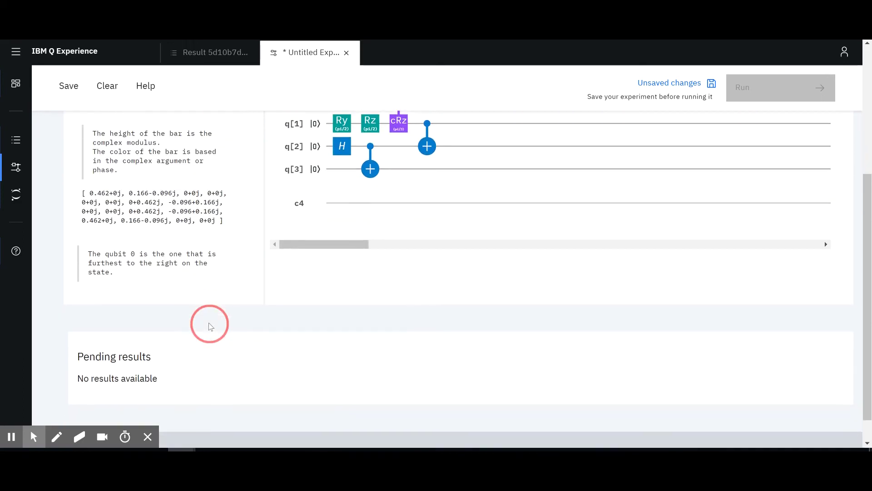
{"action": "scroll", "coordinate": [210, 326], "scroll_direction": "up", "scroll_amount": 5}
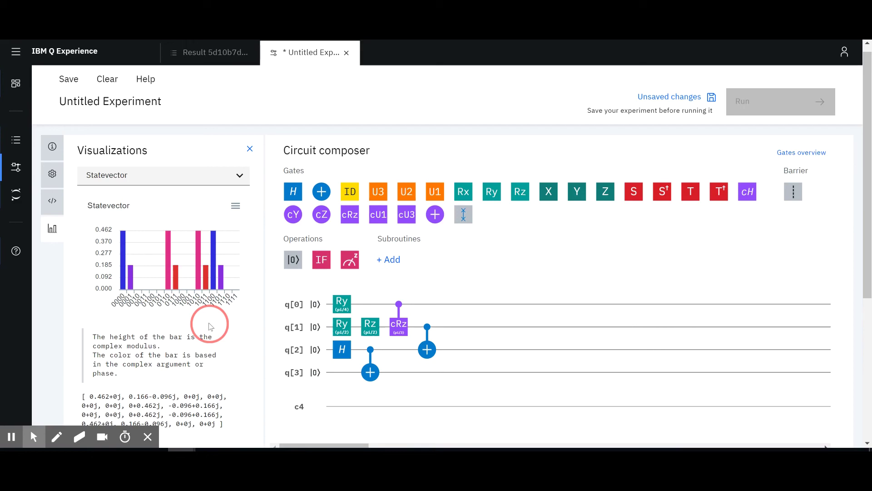
{"action": "scroll", "coordinate": [210, 326], "scroll_direction": "down", "scroll_amount": 1}
{"action": "scroll", "coordinate": [210, 326], "scroll_direction": "up", "scroll_amount": 1}
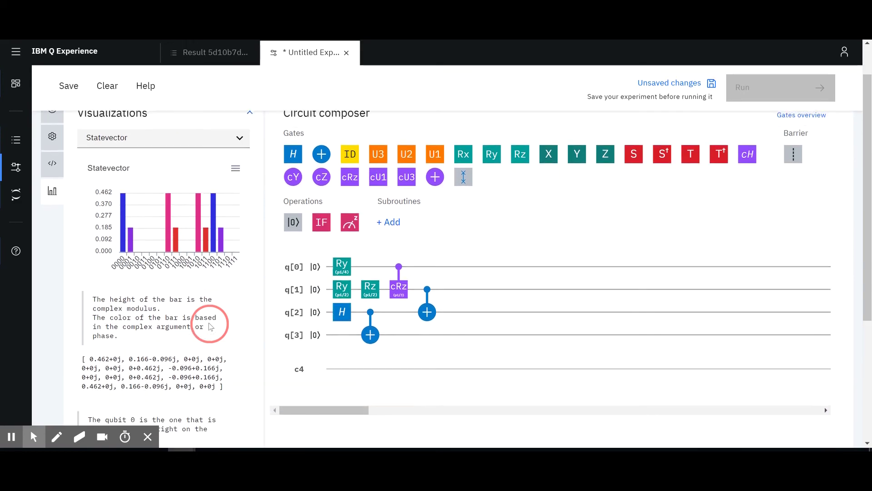